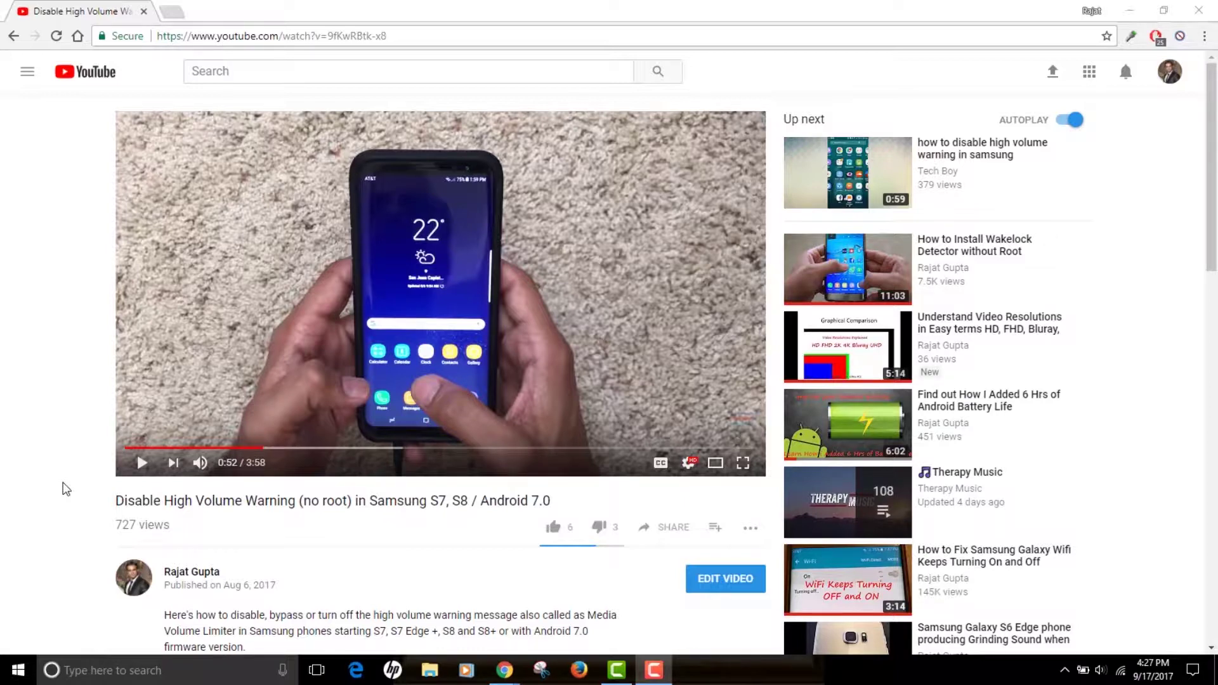
Step: Post the comment '*bold*' so the word 'bold' appears in bold
{"action": "scroll", "coordinate": [76, 492], "scroll_direction": "down", "scroll_amount": 7}
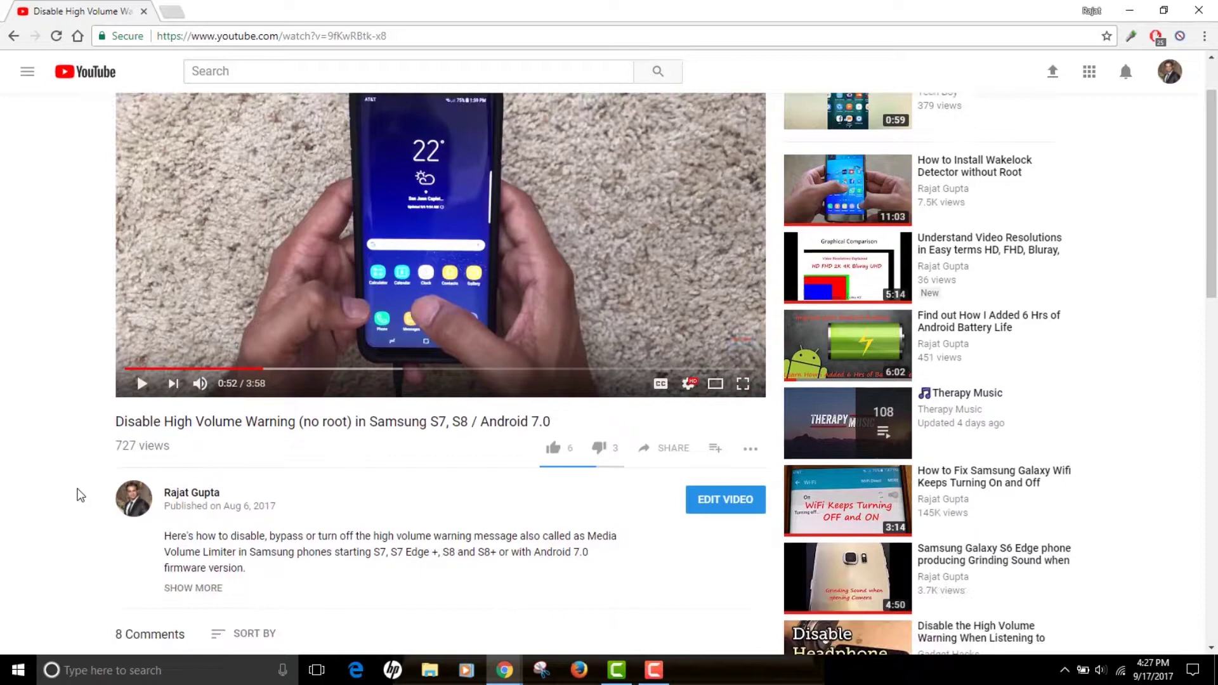
{"action": "scroll", "coordinate": [77, 493], "scroll_direction": "up", "scroll_amount": 3}
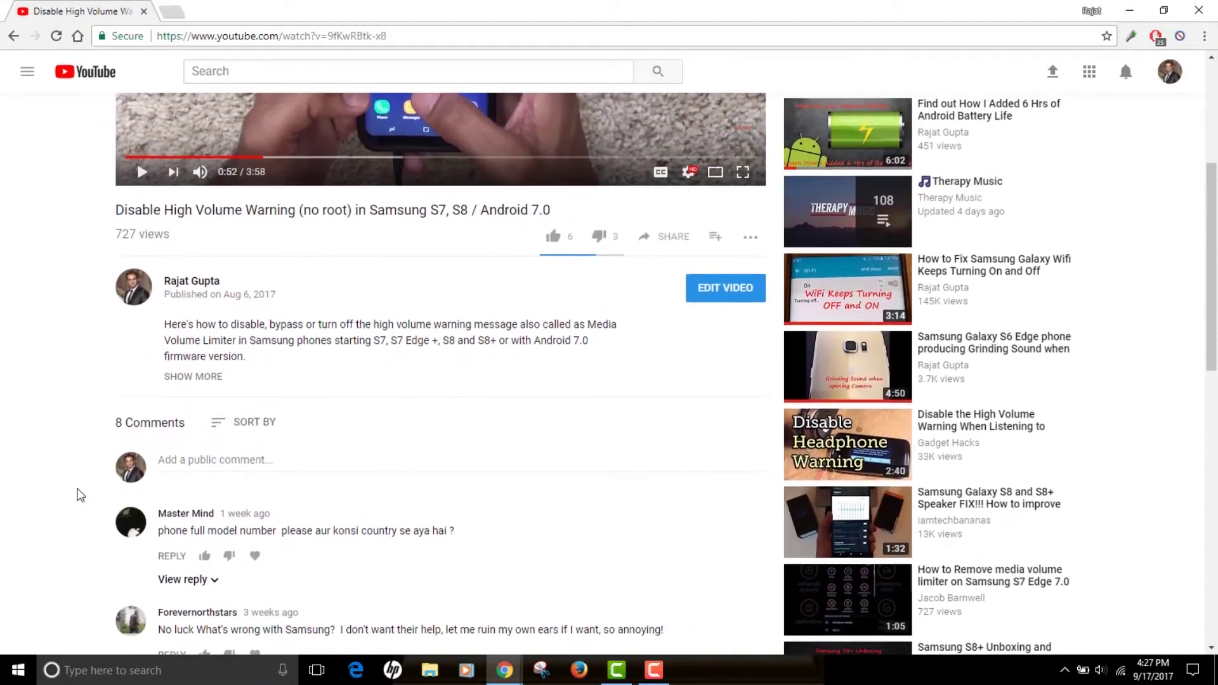
{"action": "left_click", "coordinate": [238, 487]}
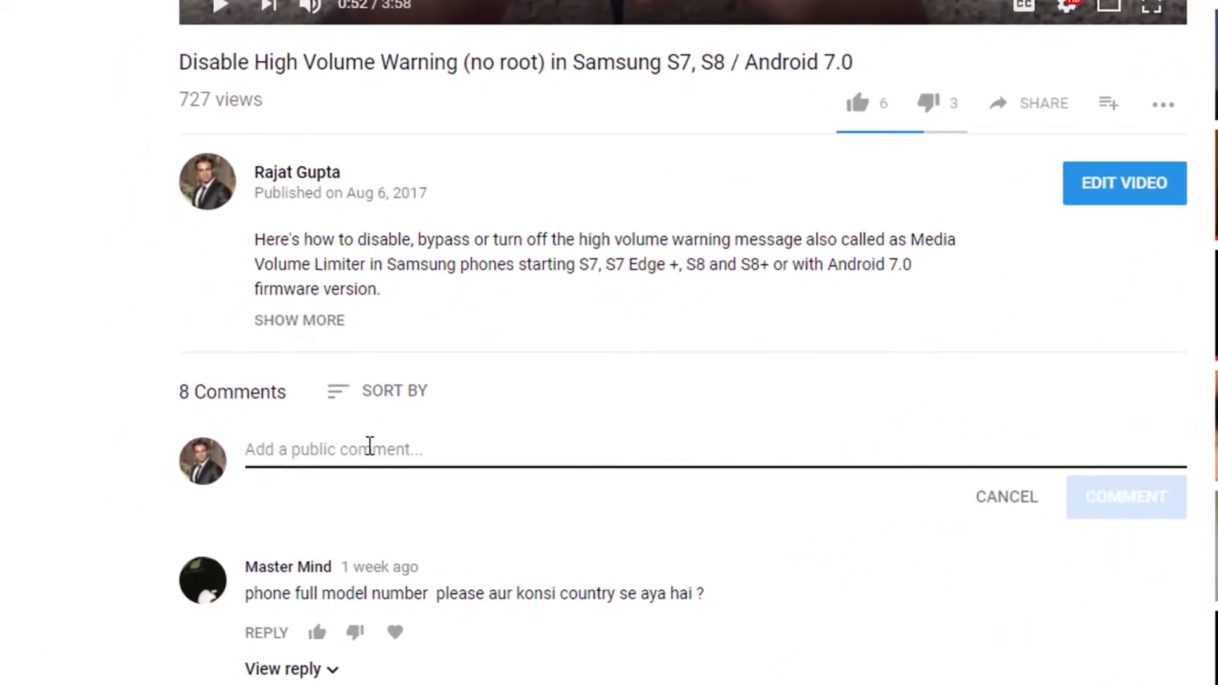
{"action": "type", "text": "*"}
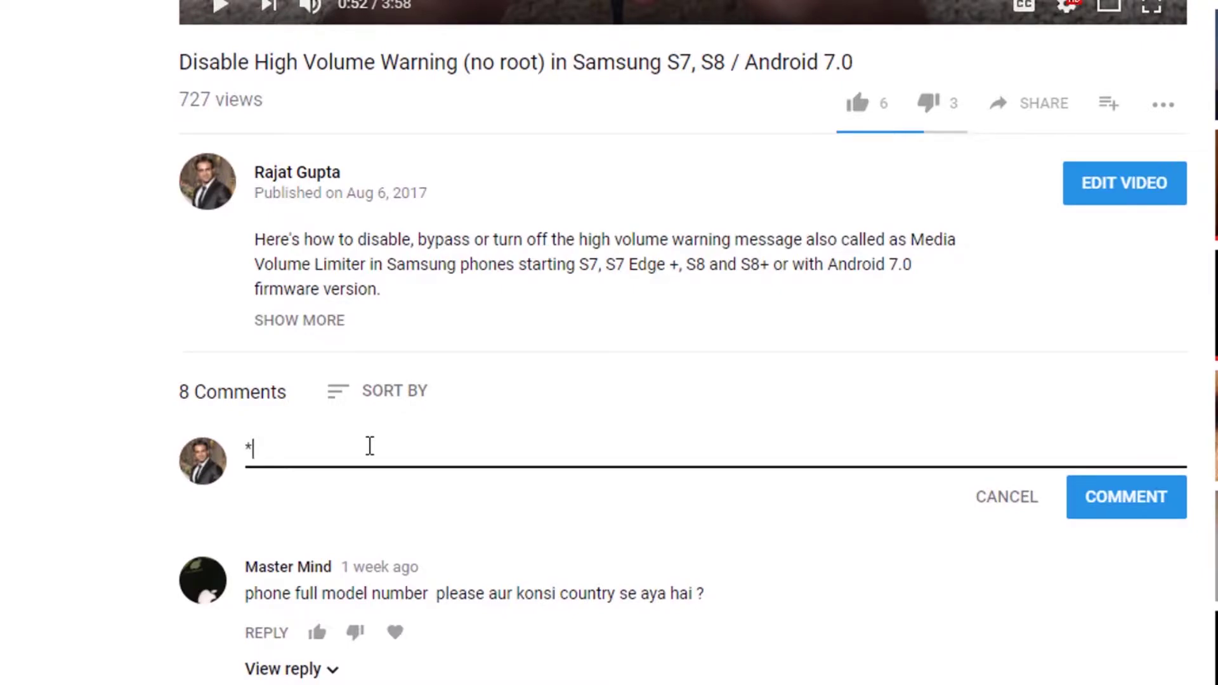
{"action": "type", "text": "bold*"}
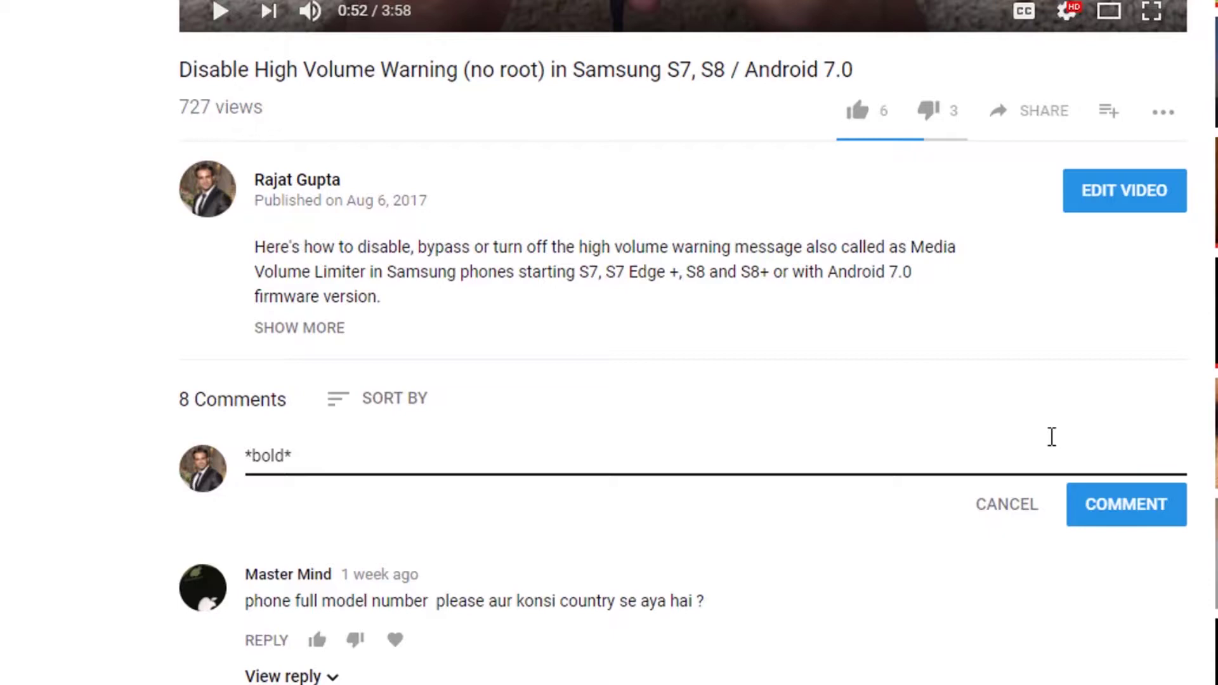
{"action": "left_click", "coordinate": [1134, 509]}
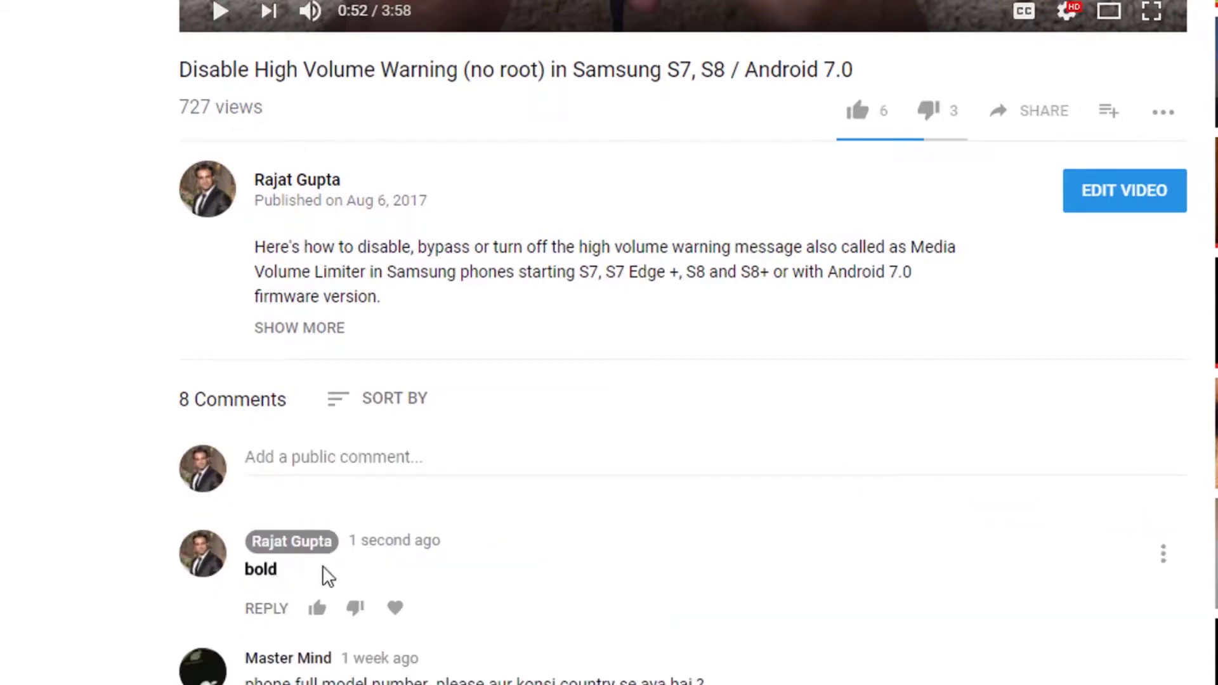
{"action": "scroll", "coordinate": [279, 567], "scroll_direction": "down", "scroll_amount": 1}
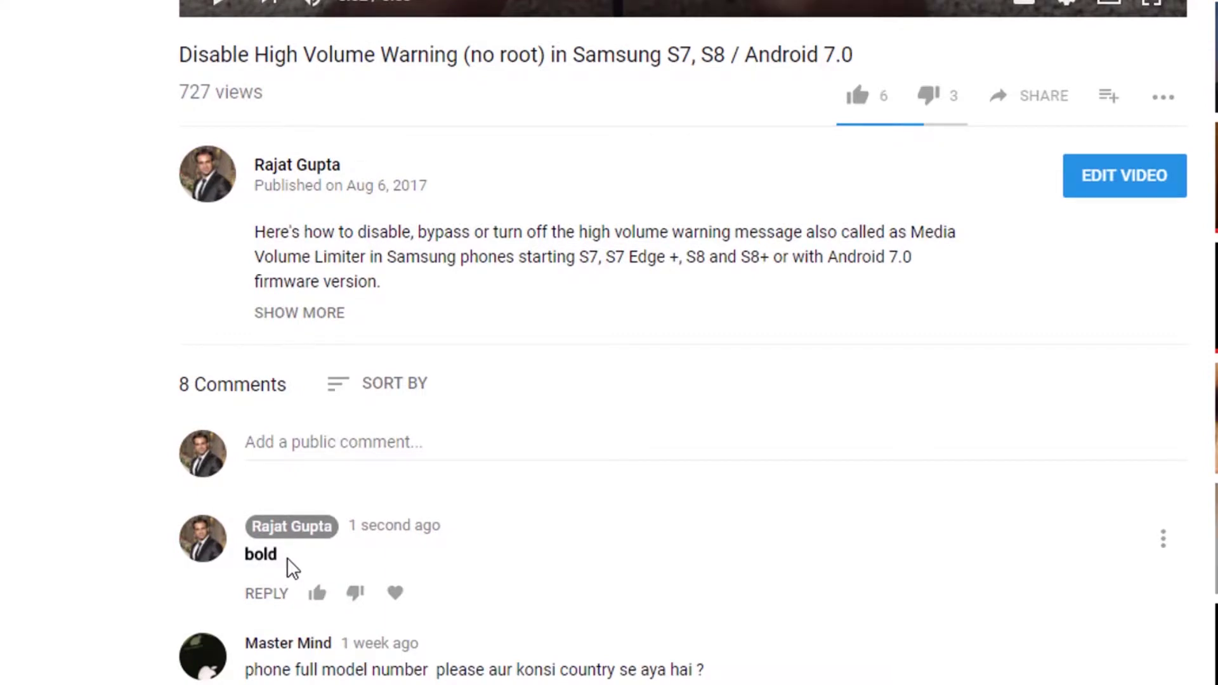
Step: Post the comment '_italic_ -strike-', showing 'italic' in italics and 'strike' struck through
{"action": "left_click", "coordinate": [472, 458]}
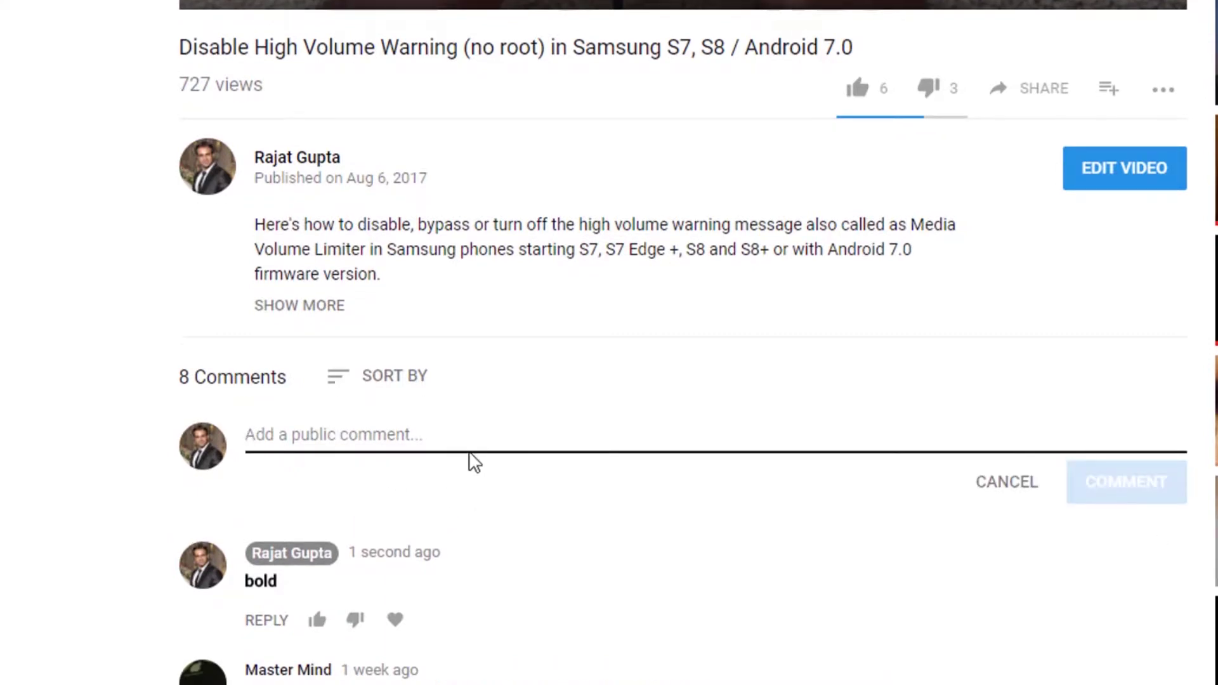
{"action": "type", "text": "_"}
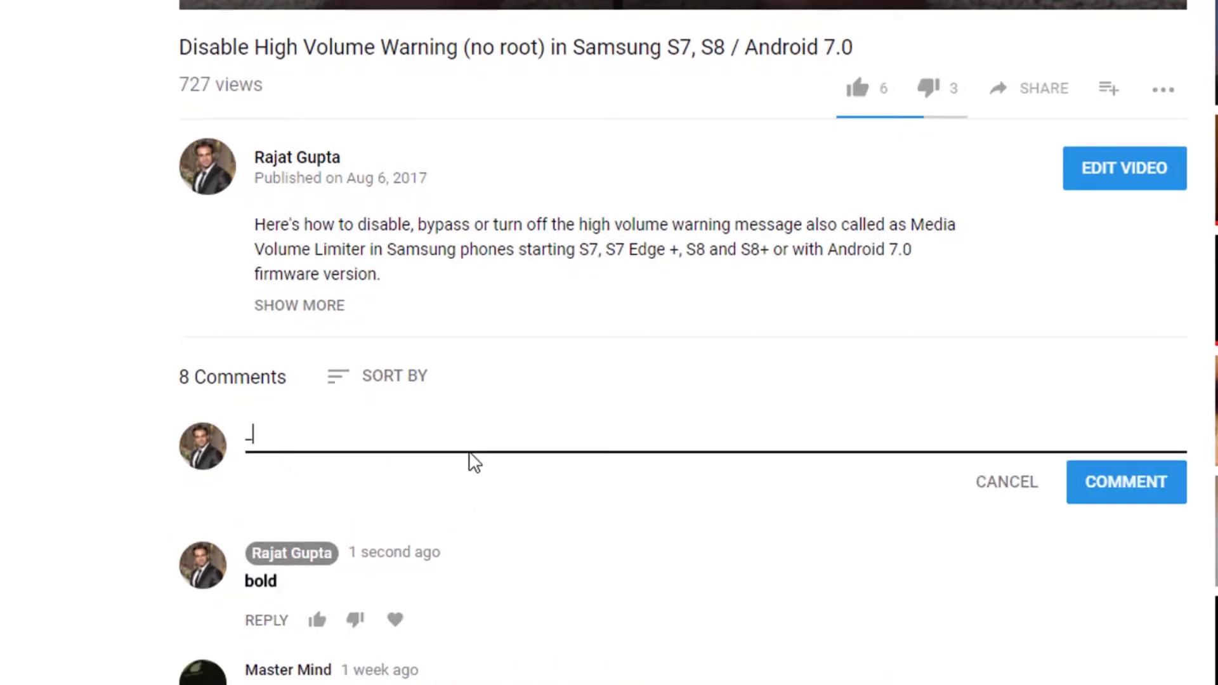
{"action": "type", "text": "italic_"}
{"action": "type", "text": "-strike-"}
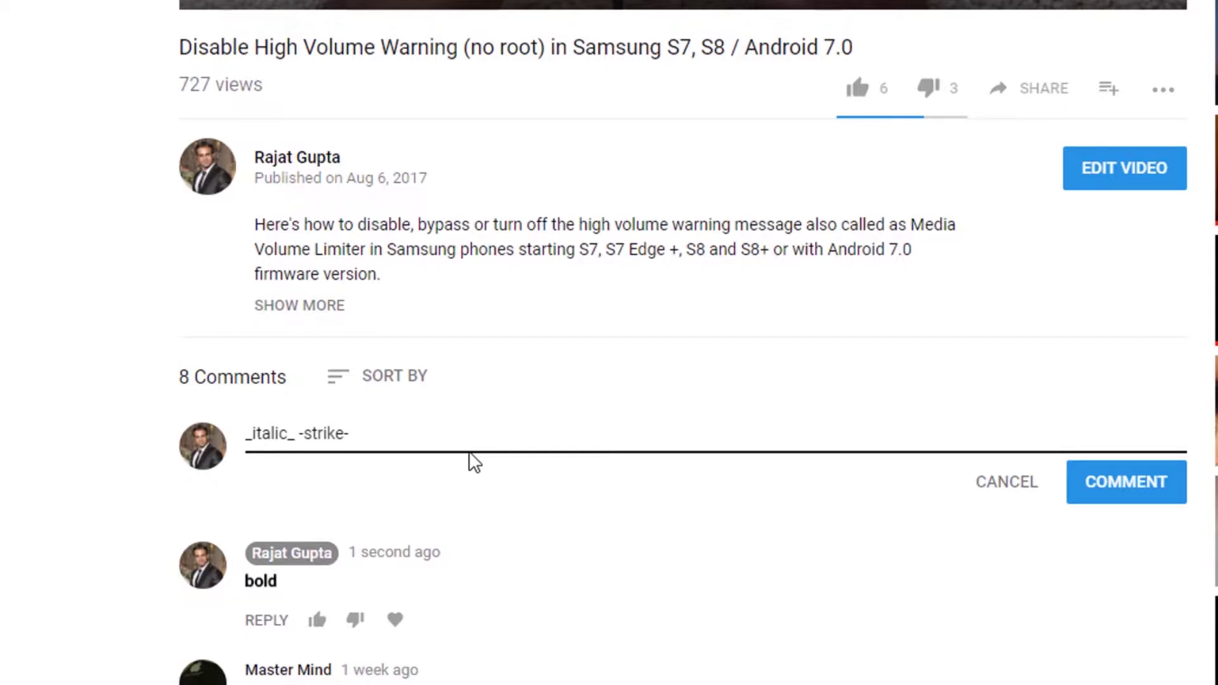
{"action": "left_click", "coordinate": [1117, 501]}
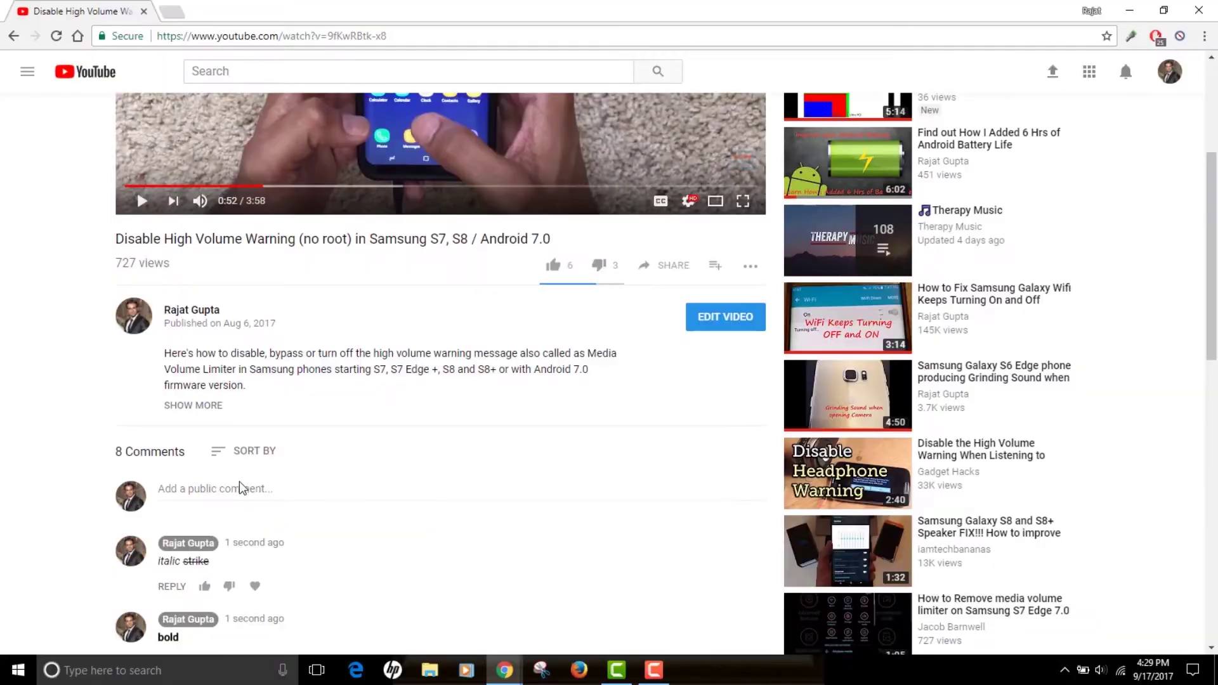
{"action": "left_click", "coordinate": [373, 425]}
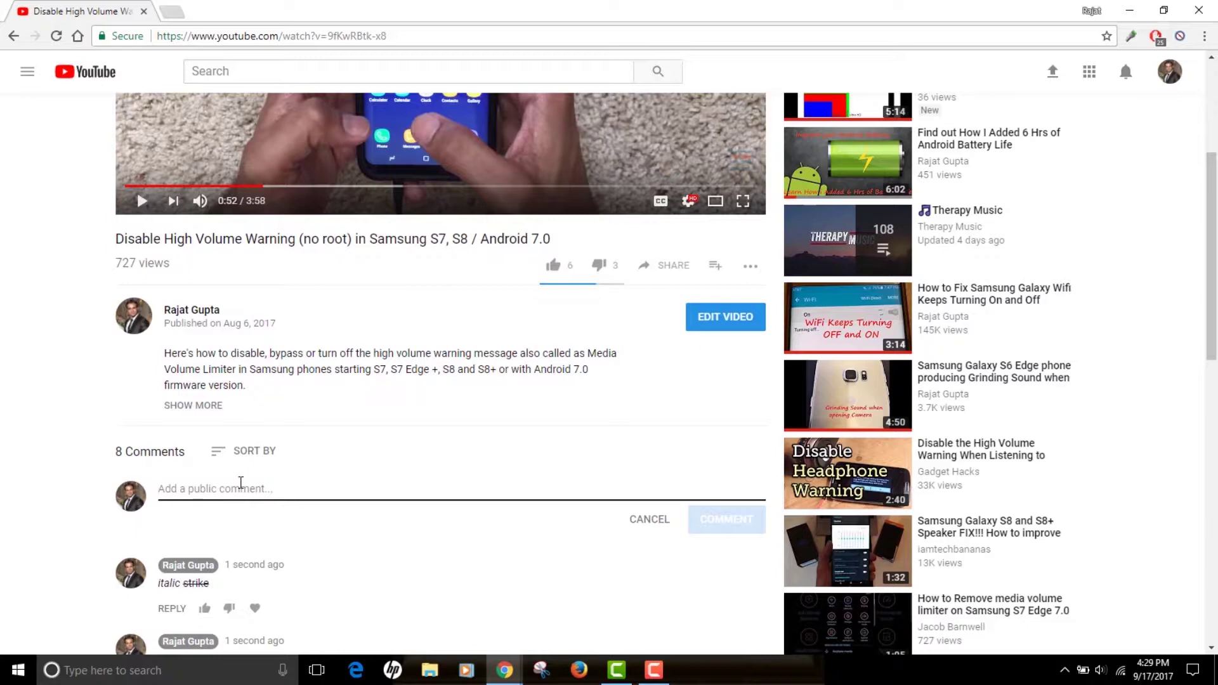
Step: Post 'I -like- *love* this video. _Thanks_' with strikethrough, bold and italic words
{"action": "type", "text": "I like"}
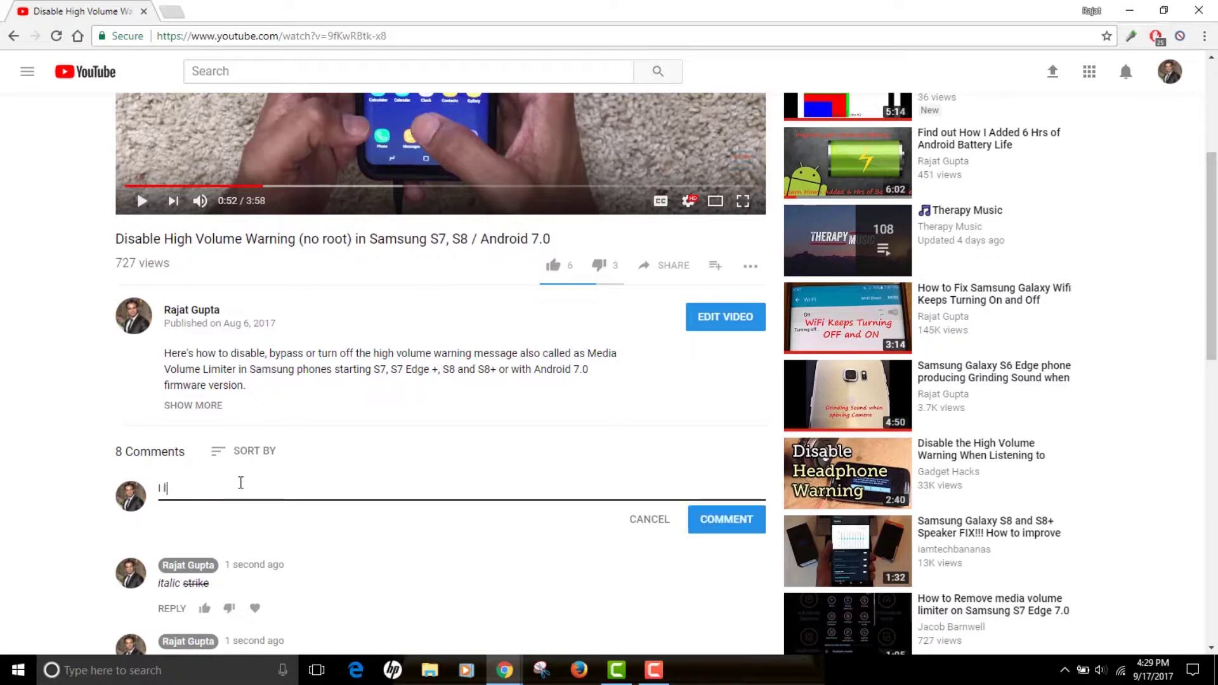
{"action": "type", "text": " this video"}
{"action": "key", "text": "BackSpace"}
{"action": "key", "text": "BackSpace"}
{"action": "key", "text": "BackSpace"}
{"action": "key", "text": "BackSpace"}
{"action": "key", "text": "BackSpace"}
{"action": "key", "text": "BackSpace"}
{"action": "key", "text": "BackSpace"}
{"action": "key", "text": "BackSpace"}
{"action": "key", "text": "BackSpace"}
{"action": "key", "text": "BackSpace"}
{"action": "key", "text": "BackSpace"}
{"action": "key", "text": "BackSpace"}
{"action": "key", "text": "BackSpace"}
{"action": "key", "text": "BackSpace"}
{"action": "key", "text": "BackSpace"}
{"action": "key", "text": "BackSpace"}
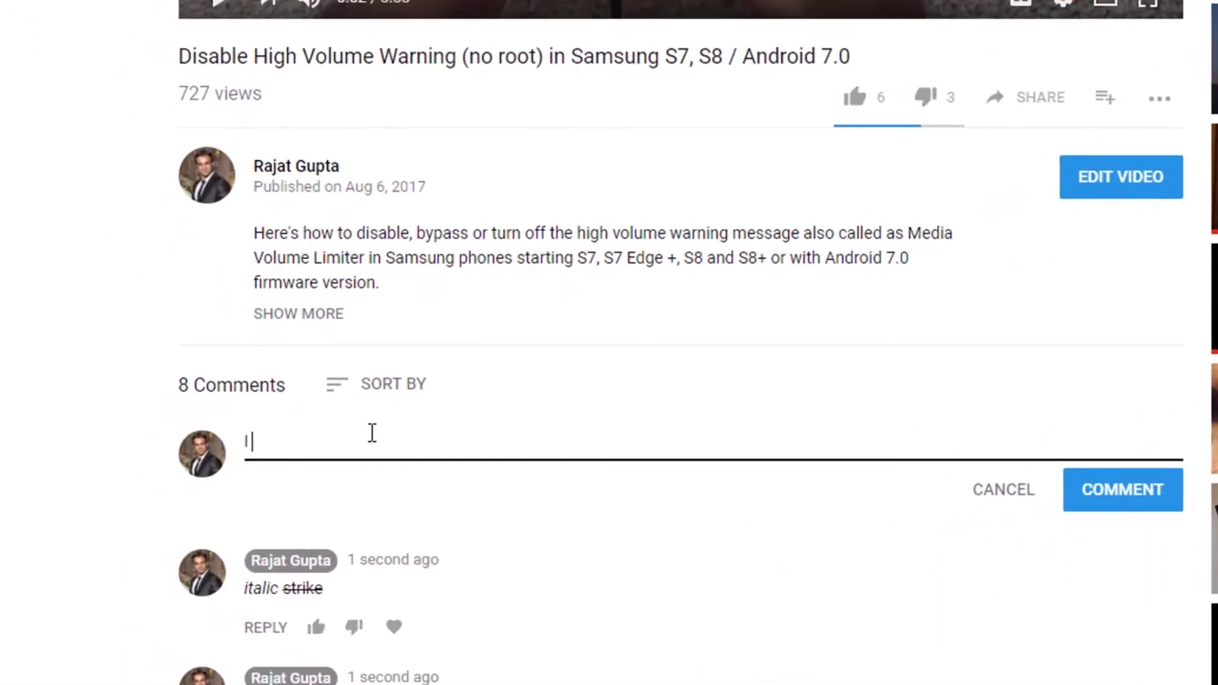
{"action": "type", "text": "-lik"}
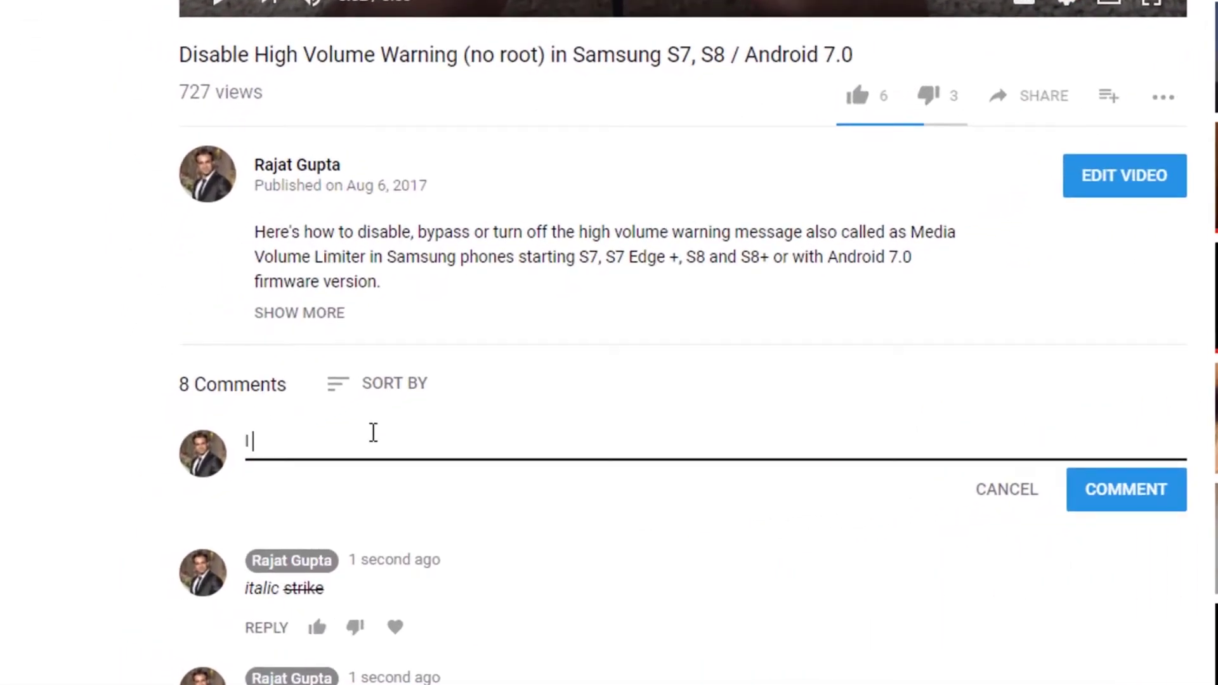
{"action": "type", "text": "e- *love"}
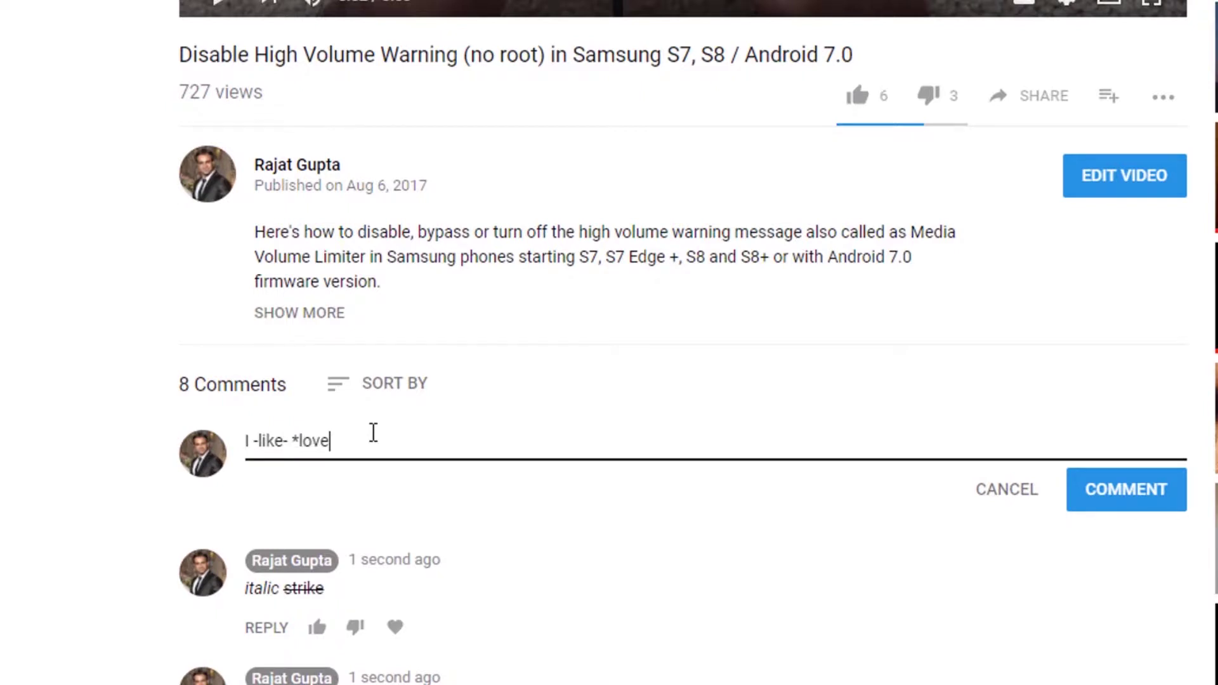
{"action": "type", "text": "* this video. _Than"}
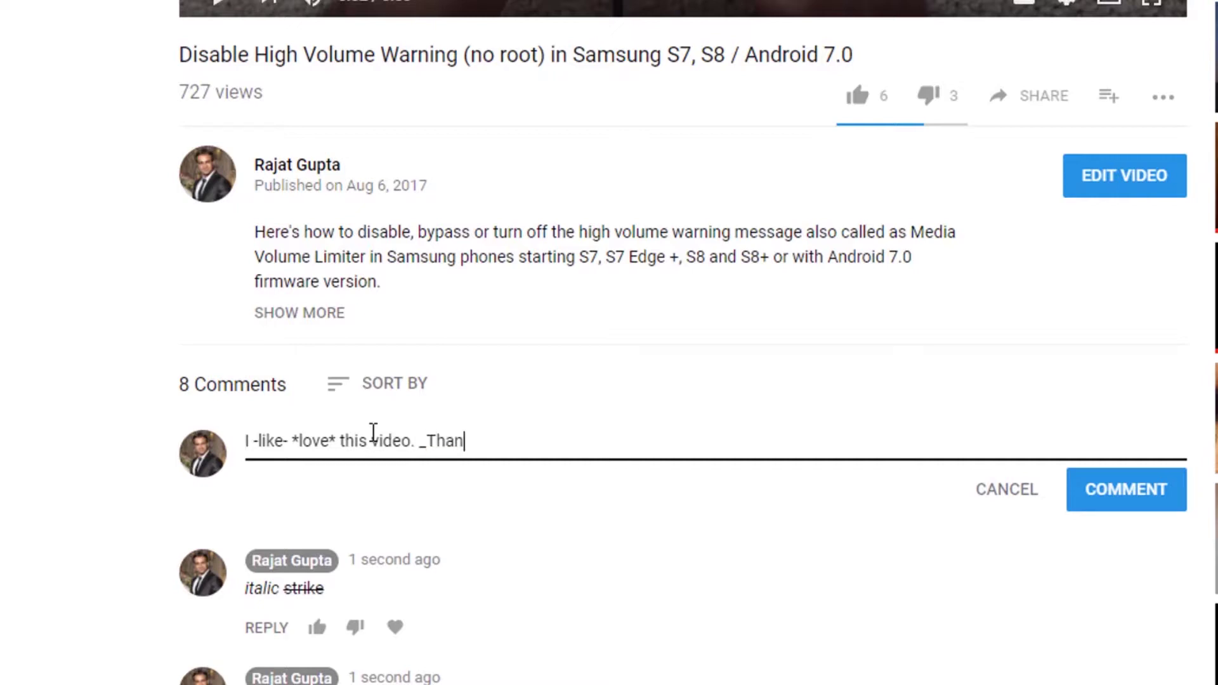
{"action": "type", "text": "ks_"}
{"action": "left_click", "coordinate": [1144, 495]}
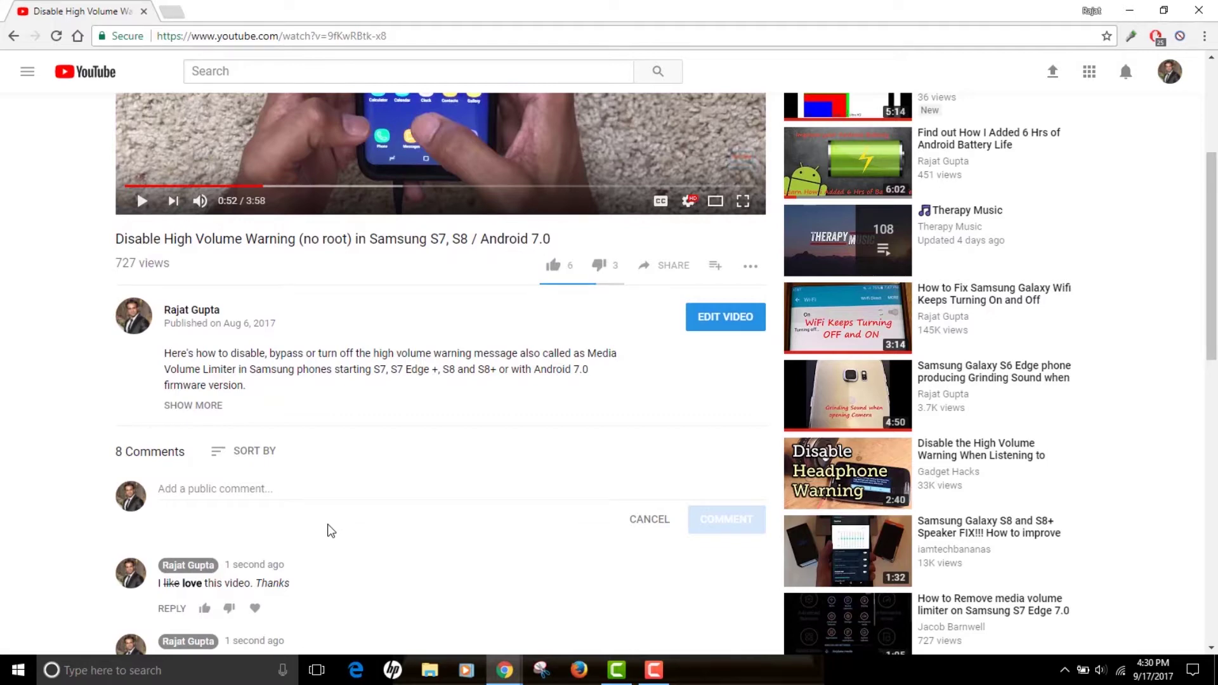
Step: Start a new public comment for the bold-italic 'test' text
{"action": "left_click", "coordinate": [288, 514]}
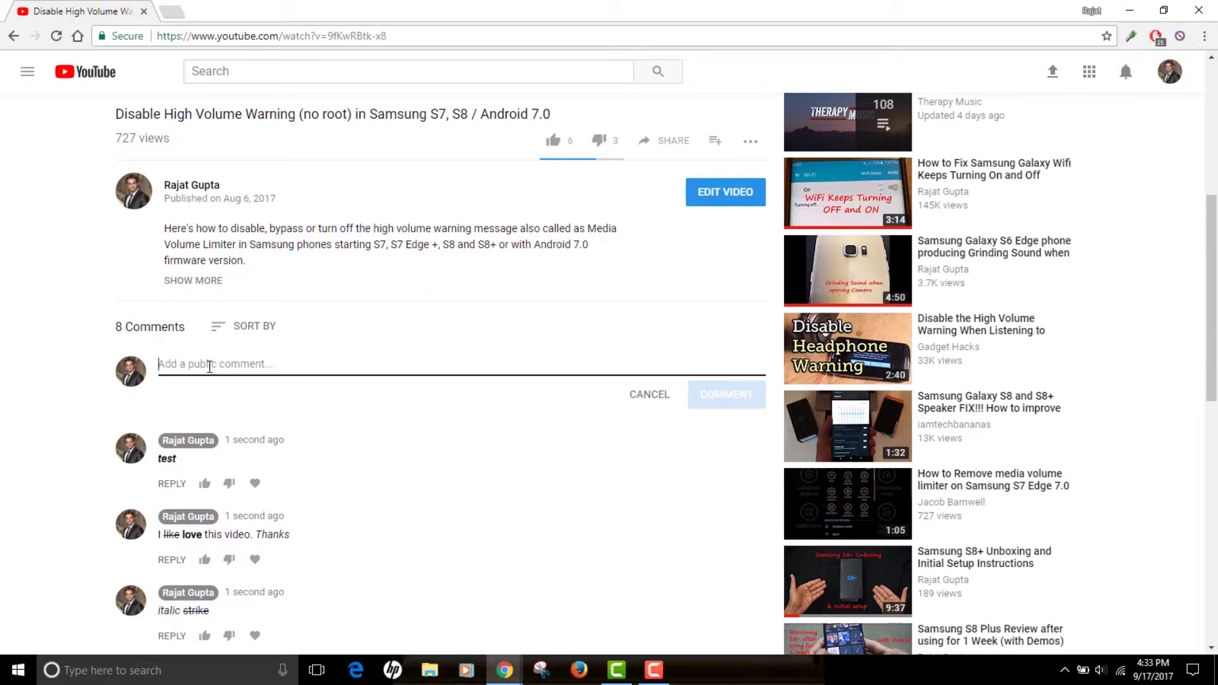
Step: Submit the word 'comment' wrapped in underscore and hyphen markers for italic strikethrough
{"action": "type", "text": "-"}
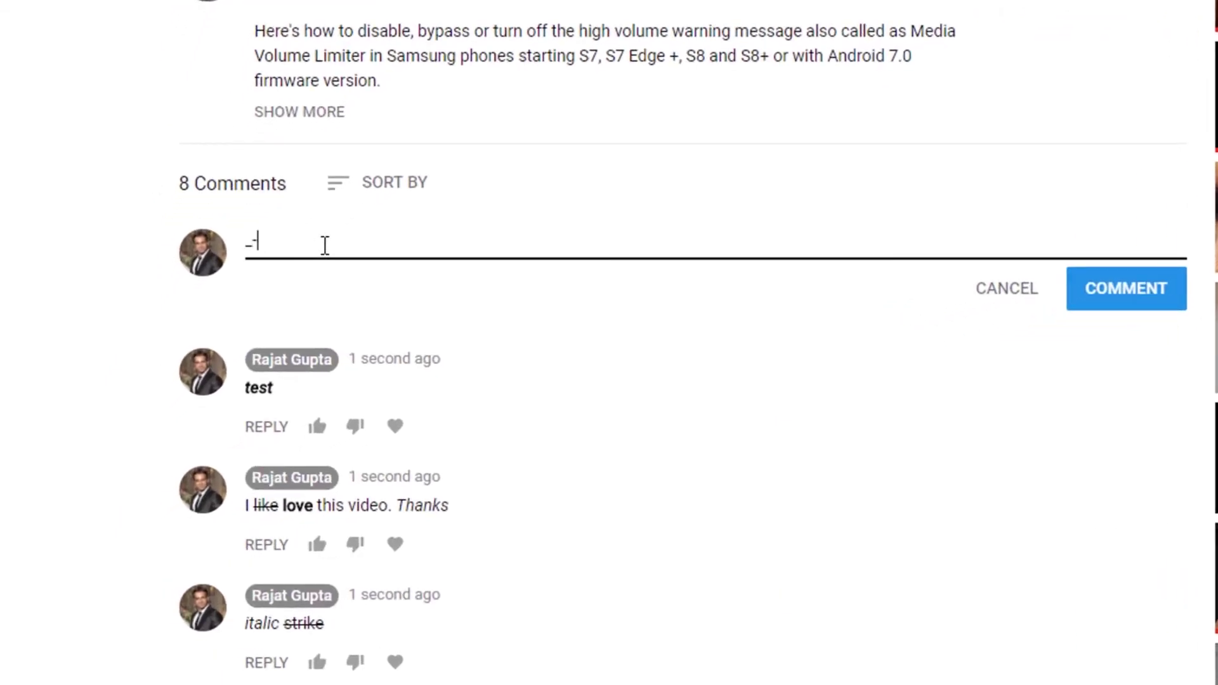
{"action": "type", "text": " comment"}
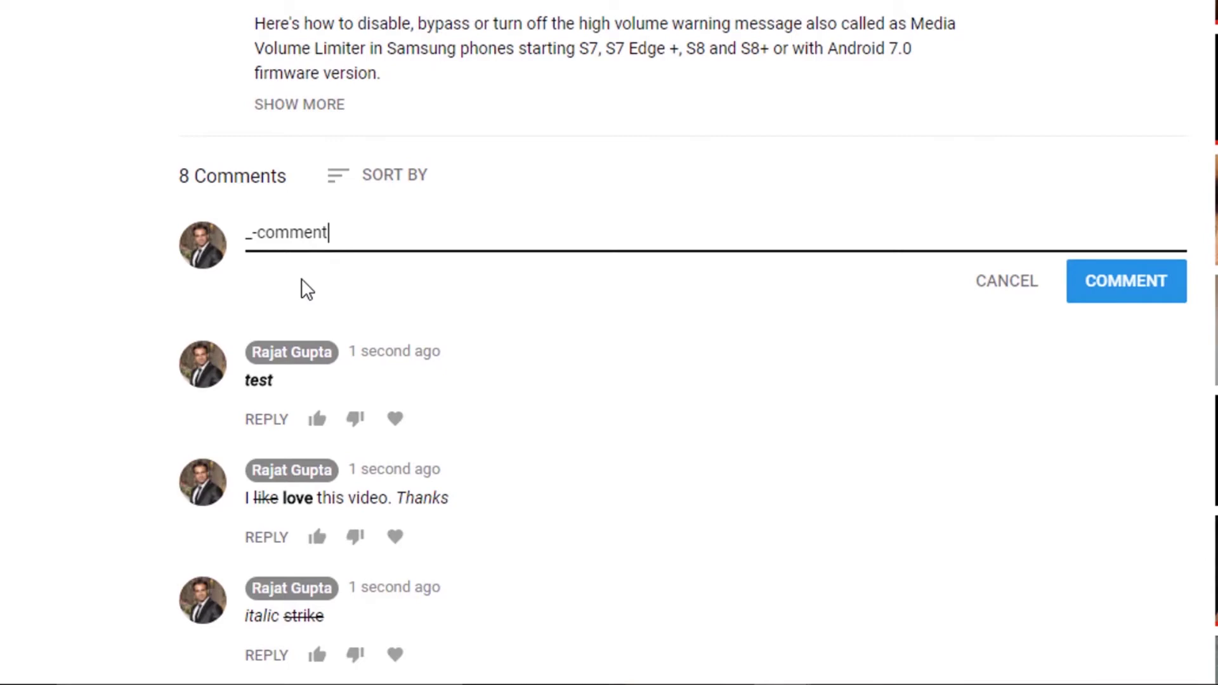
{"action": "type", "text": "-_"}
{"action": "left_click", "coordinate": [1102, 299]}
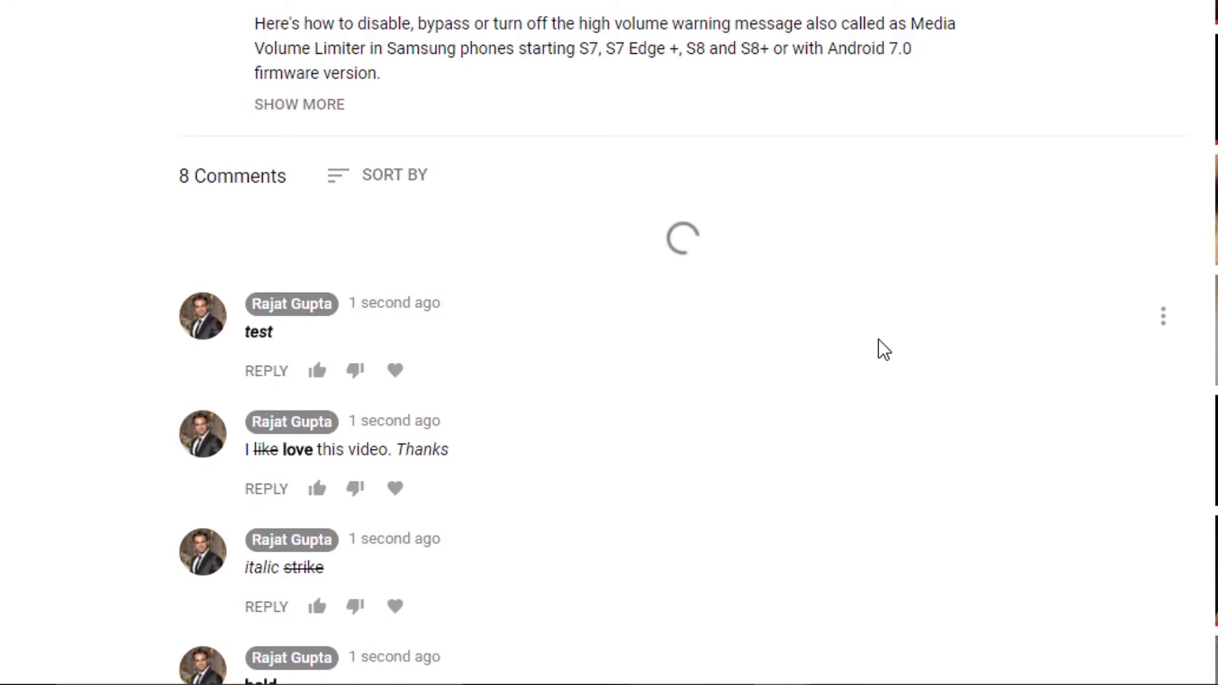